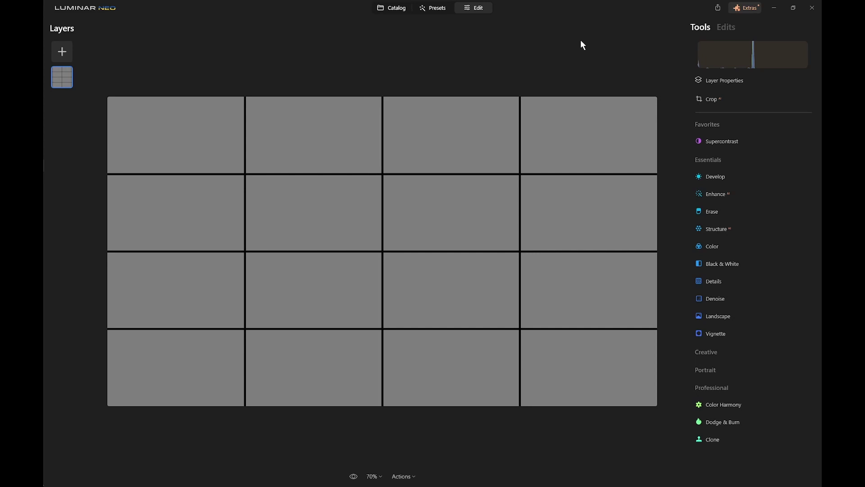
Step: Frame the image with a dark vignette: Amount -94, Size 32, Roundness -9, Feather -67, Inner Light 64
{"action": "left_click", "coordinate": [712, 333]}
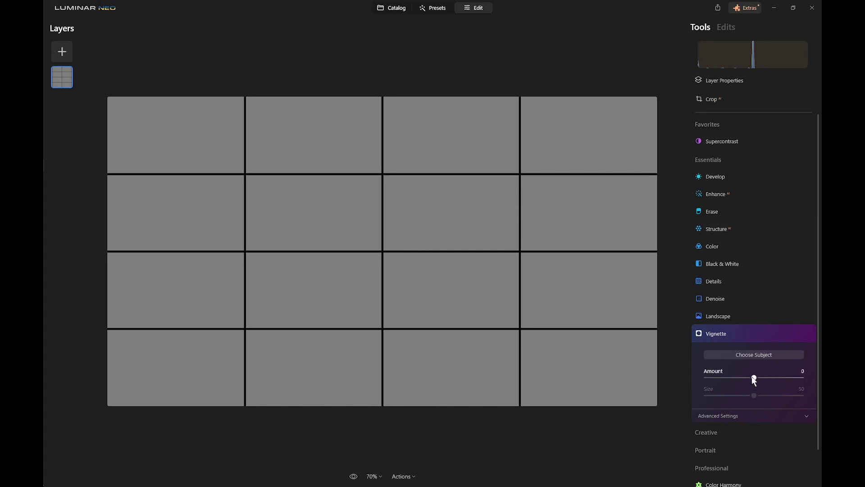
{"action": "left_click_drag", "start_coordinate": [753, 379], "coordinate": [709, 379]}
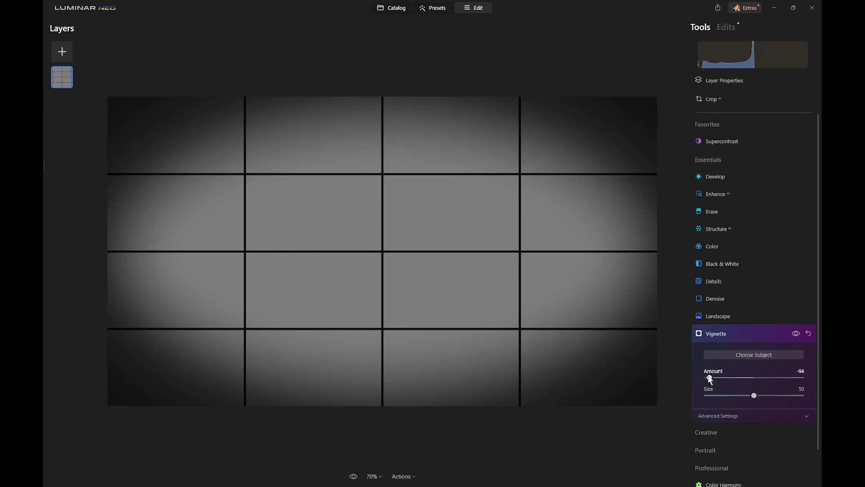
{"action": "left_click", "coordinate": [711, 416]}
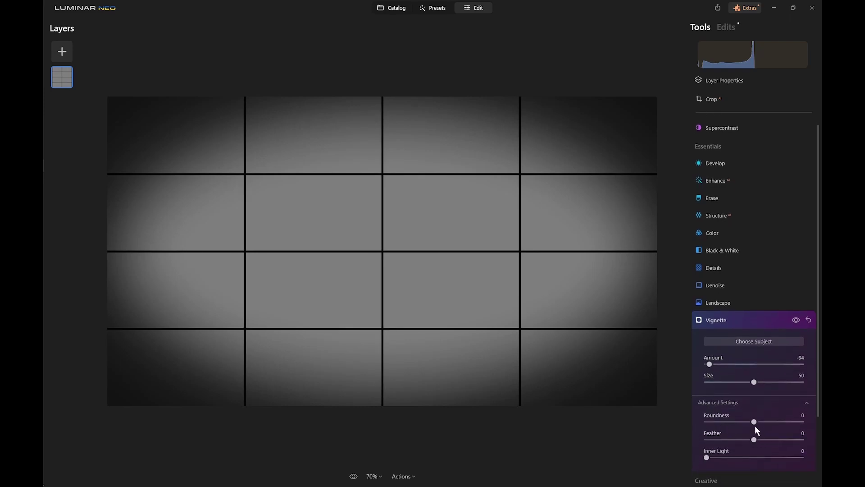
{"action": "mouse_move", "coordinate": [754, 422]}
{"action": "left_mouse_down"}
{"action": "mouse_move", "coordinate": [775, 424]}
{"action": "mouse_move", "coordinate": [750, 423]}
{"action": "left_mouse_up"}
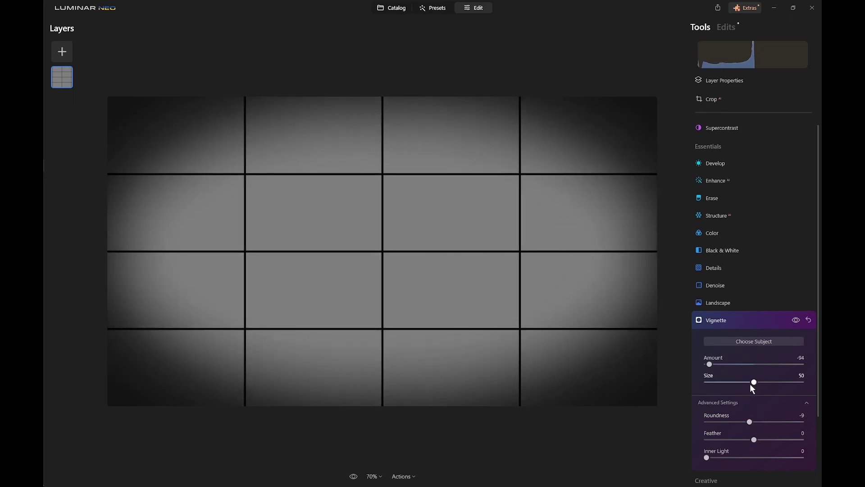
{"action": "left_click_drag", "start_coordinate": [754, 381], "coordinate": [737, 383]}
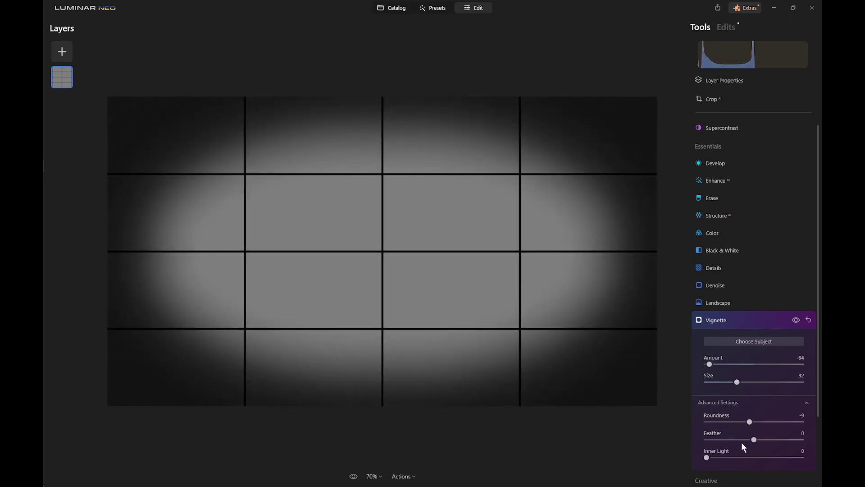
{"action": "left_click_drag", "start_coordinate": [753, 439], "coordinate": [768, 458]}
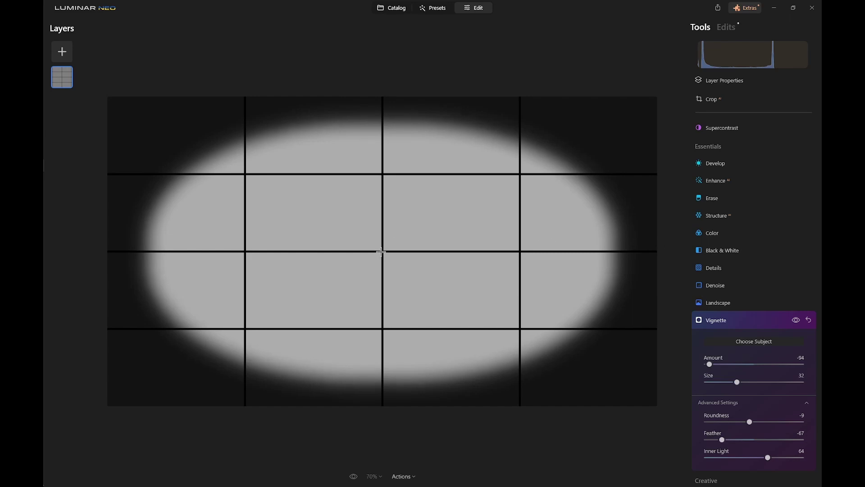
{"action": "left_click", "coordinate": [383, 174]}
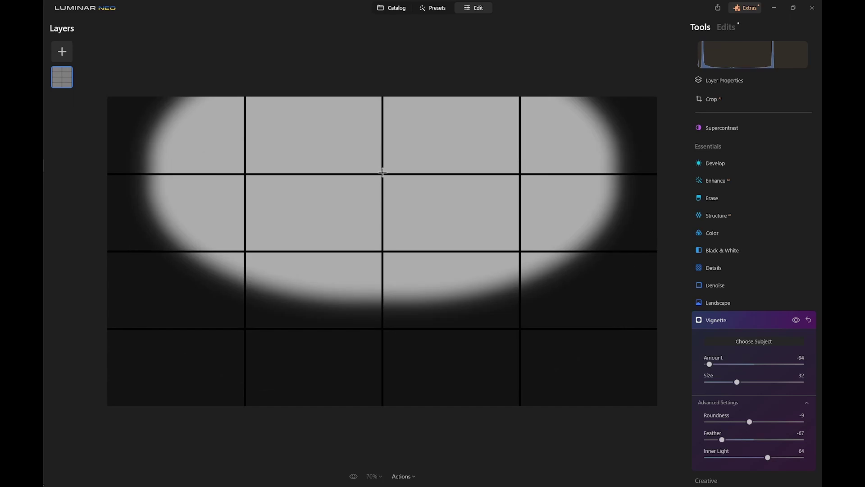
{"action": "left_click", "coordinate": [251, 173]}
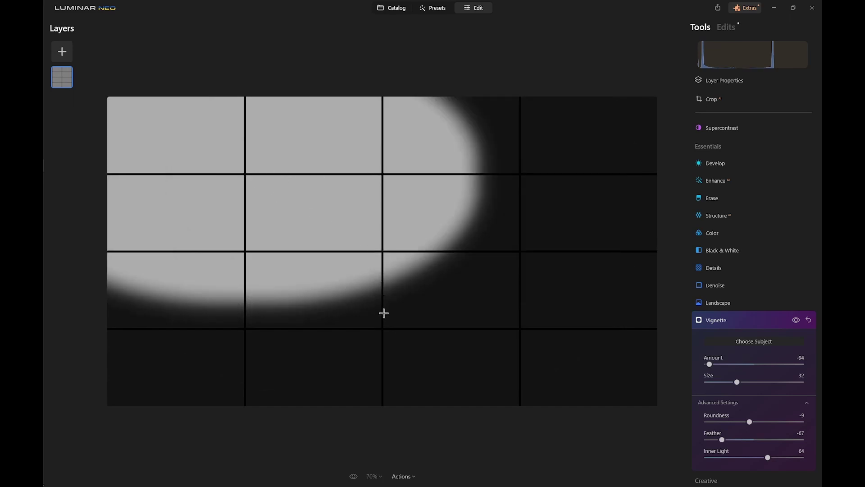
{"action": "left_click", "coordinate": [383, 330]}
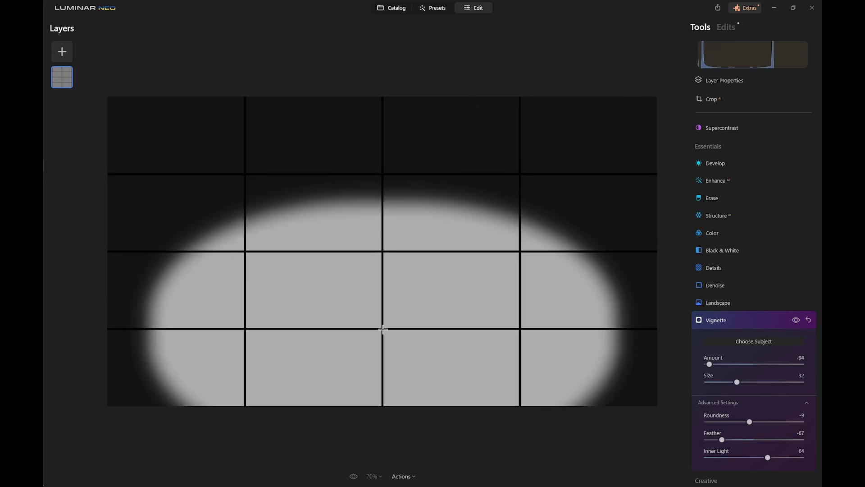
{"action": "left_click", "coordinate": [519, 329]}
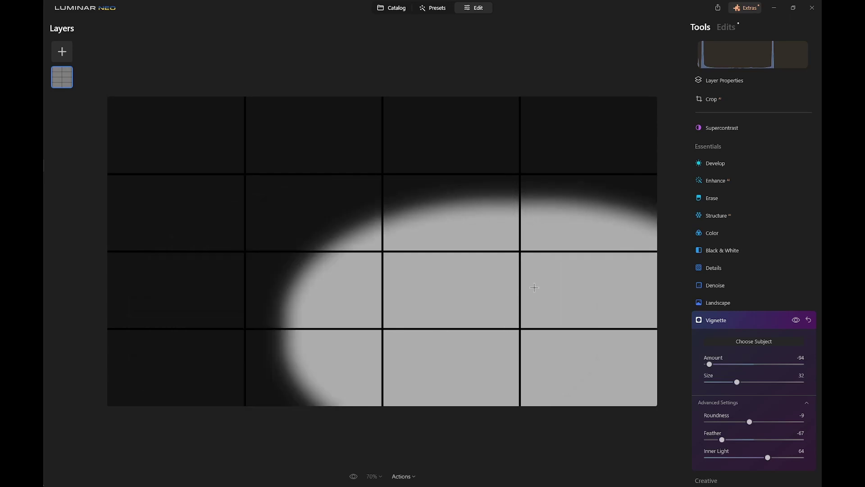
{"action": "left_click", "coordinate": [520, 250]}
{"action": "left_click", "coordinate": [382, 252]}
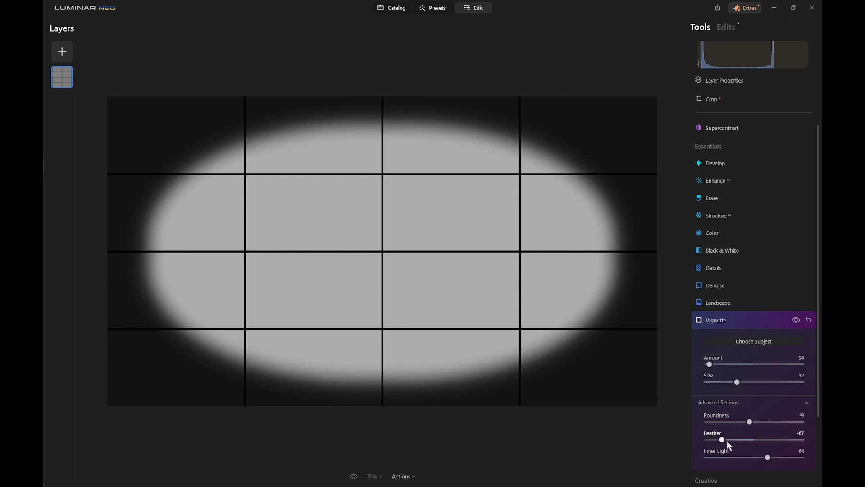
Step: Set the vignette to Feather -100, Size 31, Amount -100 and Inner Light 58
{"action": "left_click_drag", "start_coordinate": [721, 439], "coordinate": [704, 439]}
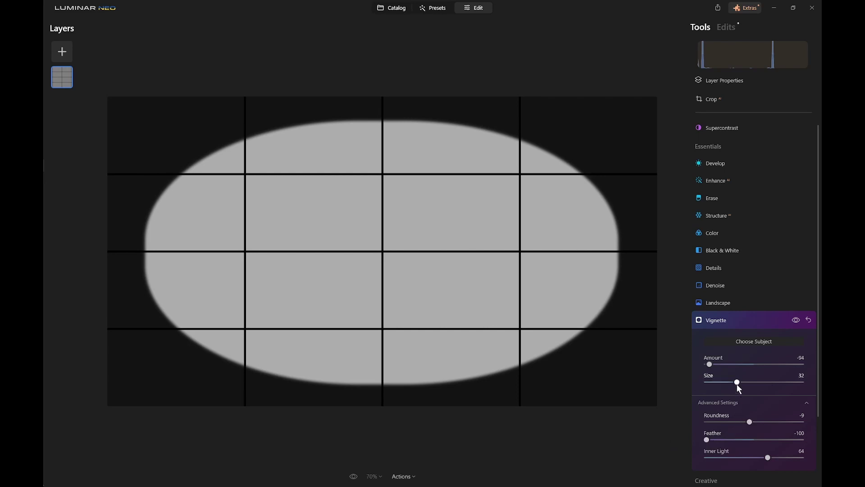
{"action": "mouse_move", "coordinate": [737, 384]}
{"action": "left_mouse_down"}
{"action": "mouse_move", "coordinate": [726, 385]}
{"action": "mouse_move", "coordinate": [738, 384]}
{"action": "left_mouse_up"}
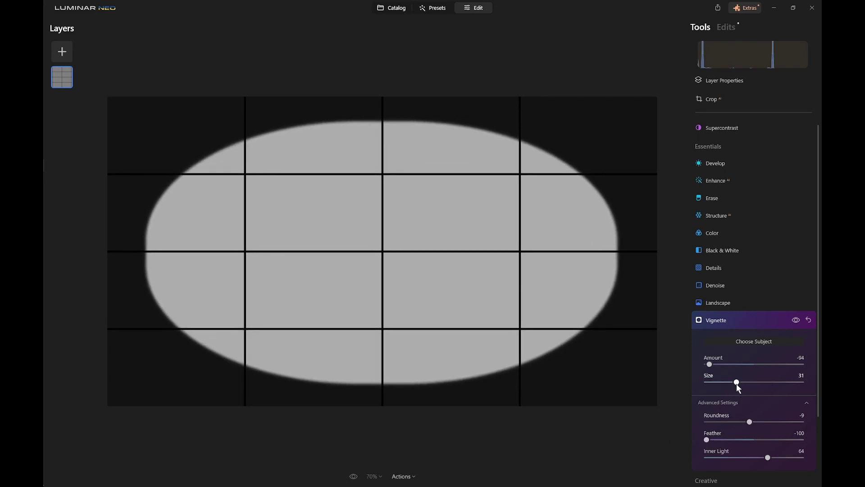
{"action": "left_click_drag", "start_coordinate": [714, 365], "coordinate": [689, 363]}
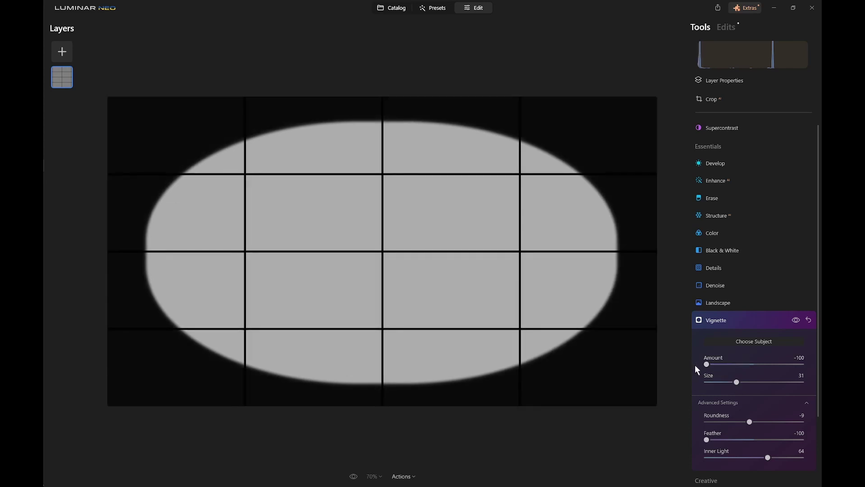
{"action": "mouse_move", "coordinate": [769, 457]}
{"action": "left_mouse_down"}
{"action": "mouse_move", "coordinate": [798, 459]}
{"action": "mouse_move", "coordinate": [709, 459]}
{"action": "mouse_move", "coordinate": [769, 456]}
{"action": "left_mouse_up"}
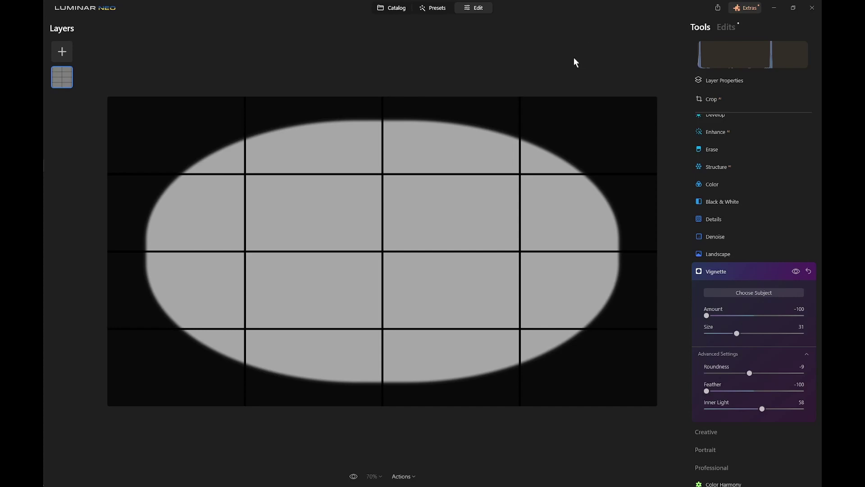
Step: Reset Inner Light to 0 and reopen Vignette with default sliders for a second instance
{"action": "double_click", "coordinate": [762, 409]}
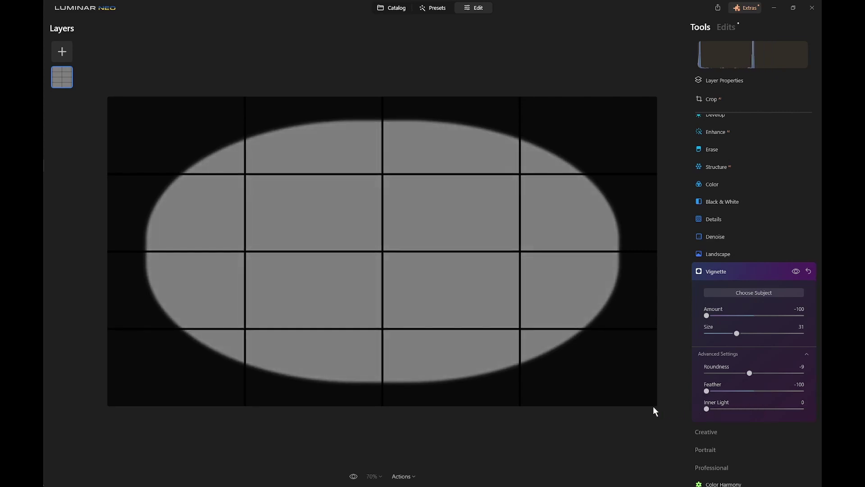
{"action": "left_click", "coordinate": [720, 273]}
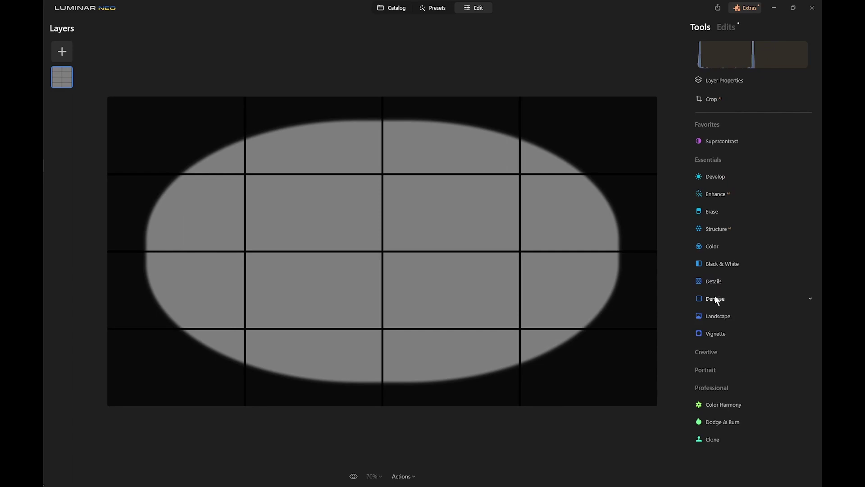
{"action": "left_click", "coordinate": [717, 334]}
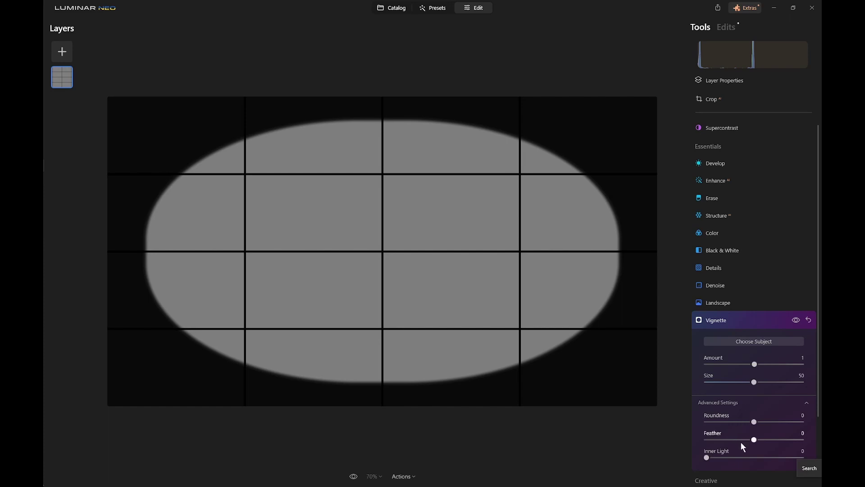
Step: Set Inner Light 58, centre it on the upper-middle intersection, and set Feather -100
{"action": "left_click_drag", "start_coordinate": [713, 455], "coordinate": [762, 457]}
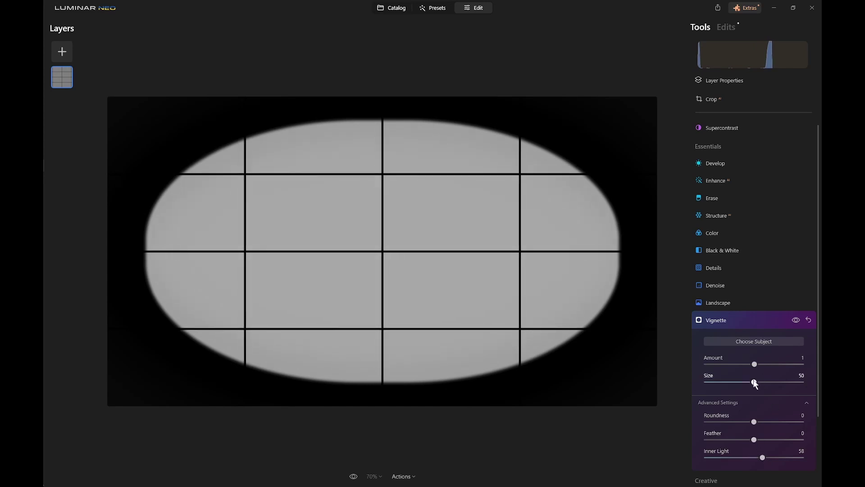
{"action": "left_click", "coordinate": [745, 340]}
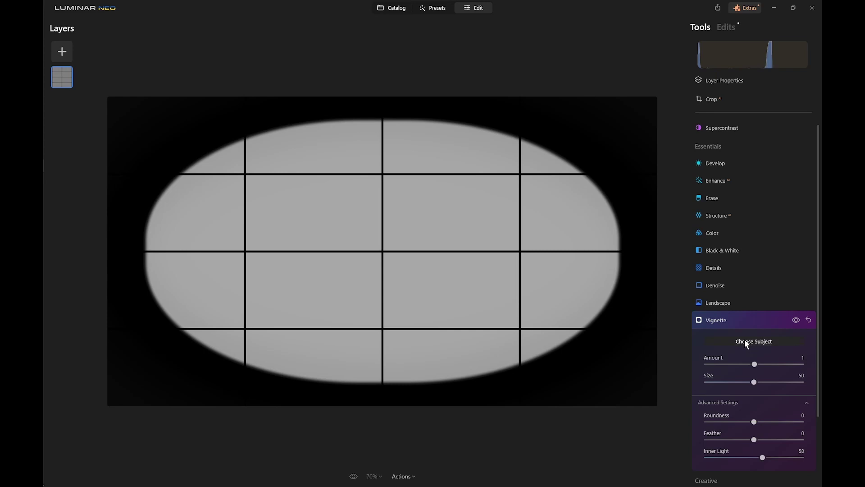
{"action": "left_click", "coordinate": [244, 249]}
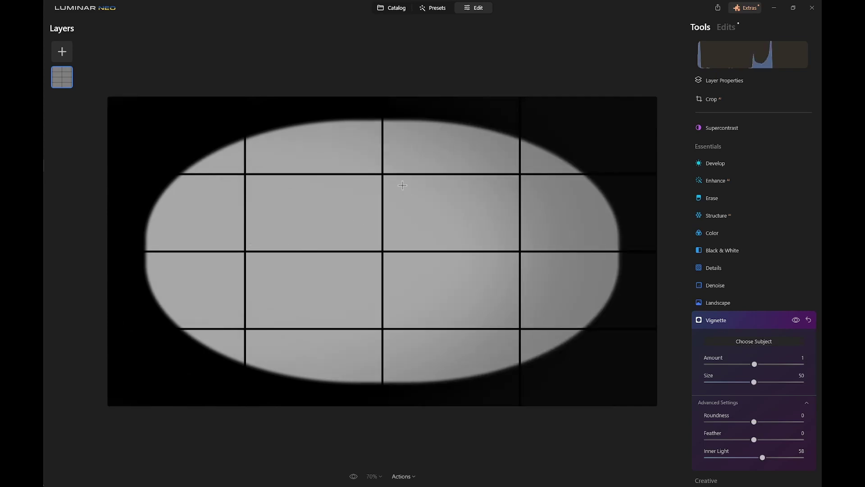
{"action": "left_click", "coordinate": [382, 173]}
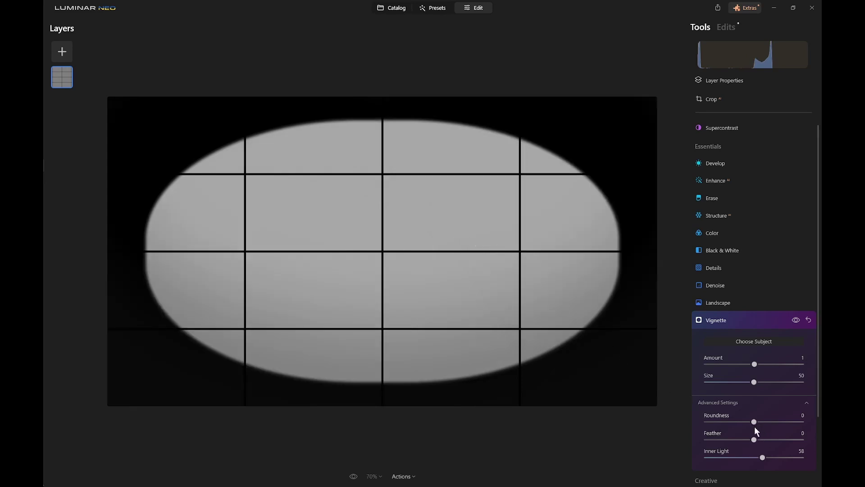
{"action": "left_click_drag", "start_coordinate": [753, 439], "coordinate": [688, 437]}
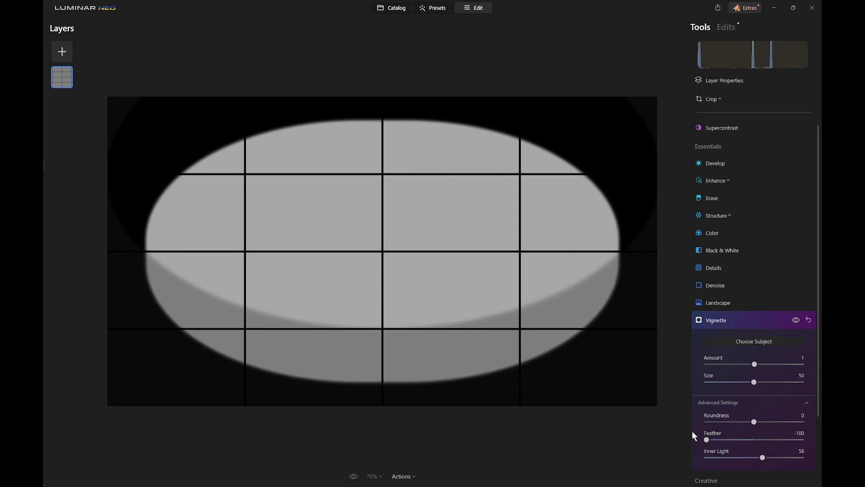
Step: Recentre the second vignette on the image centre with Feather -46 and Size 0
{"action": "left_click_drag", "start_coordinate": [754, 382], "coordinate": [726, 383]}
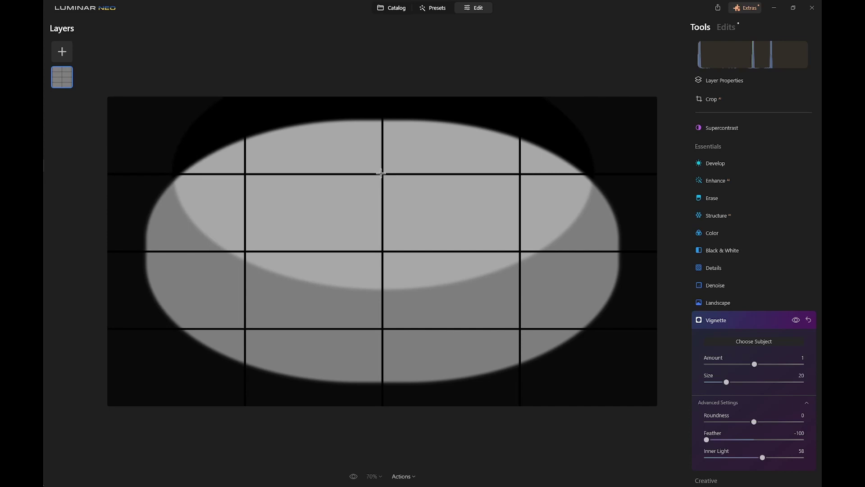
{"action": "left_click", "coordinate": [381, 330]}
{"action": "left_click", "coordinate": [521, 251]}
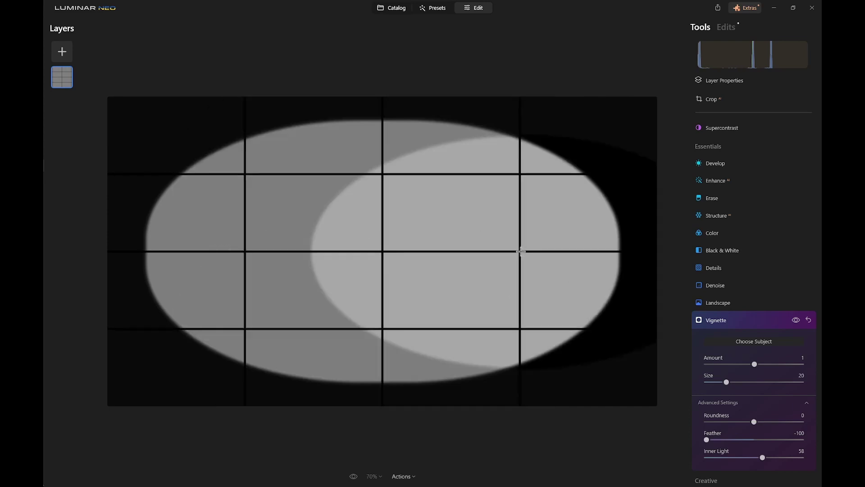
{"action": "left_click", "coordinate": [244, 250]}
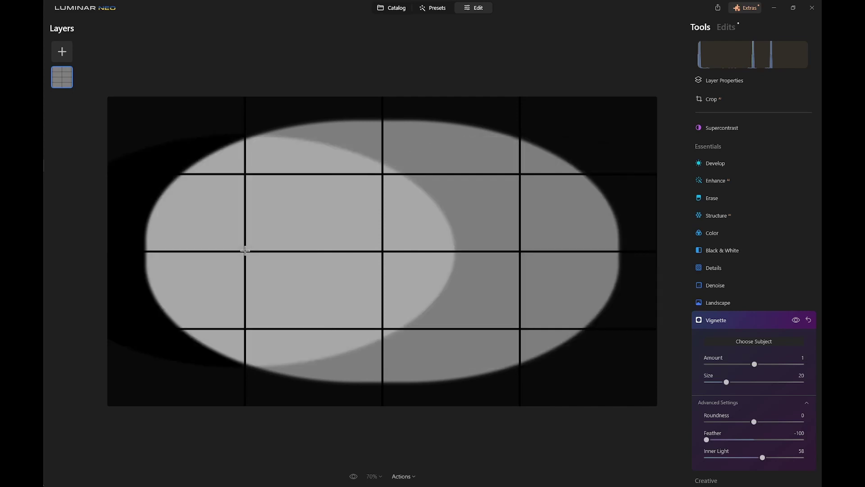
{"action": "left_click", "coordinate": [383, 250]}
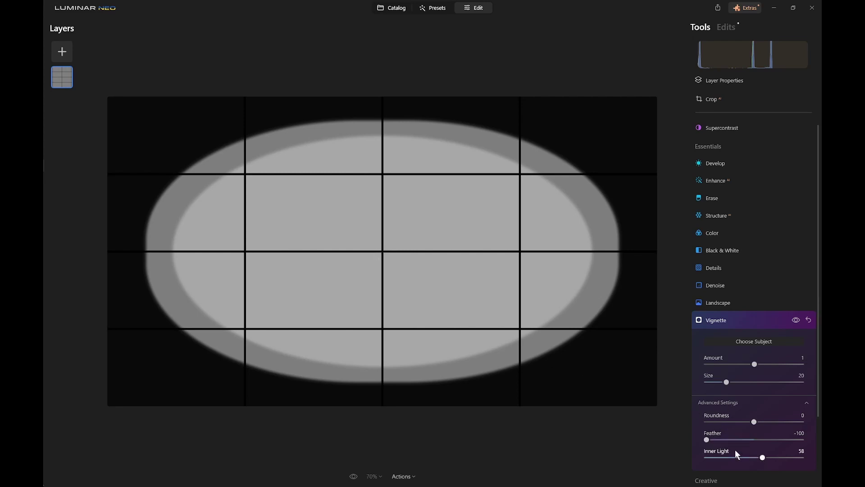
{"action": "left_click_drag", "start_coordinate": [708, 440], "coordinate": [733, 442]}
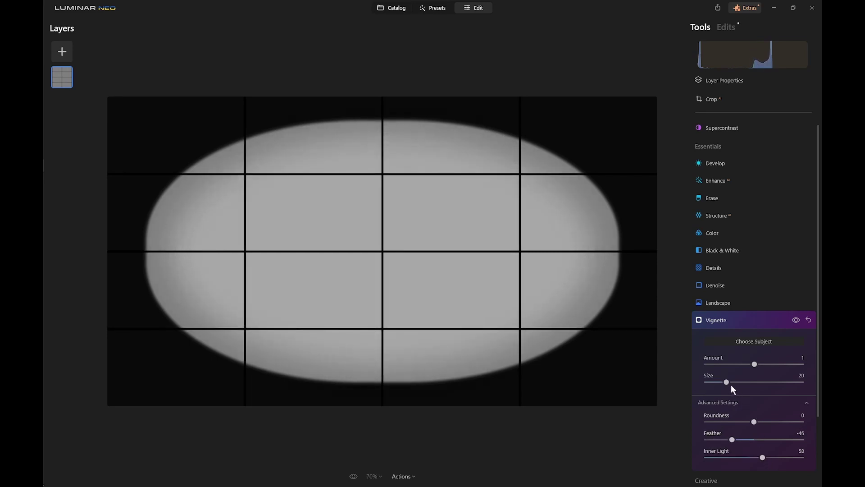
{"action": "left_click_drag", "start_coordinate": [728, 382], "coordinate": [707, 382]}
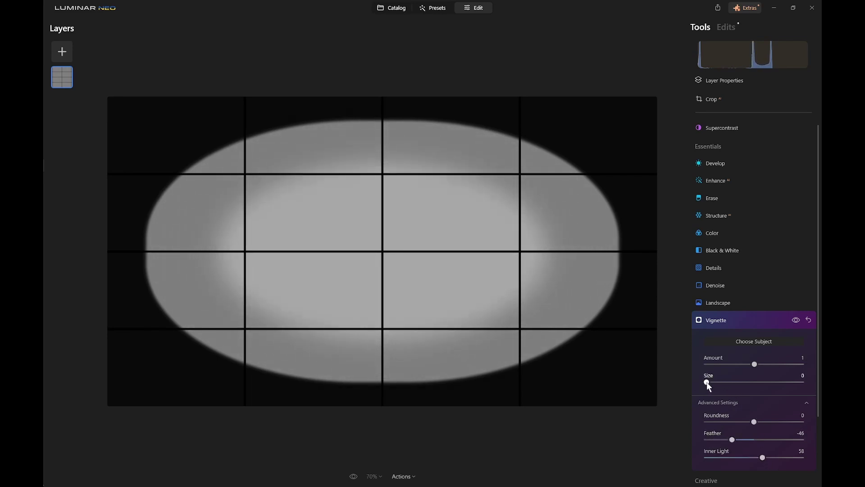
Step: Shift the vignette centre to the left of the image
{"action": "left_click", "coordinate": [304, 252]}
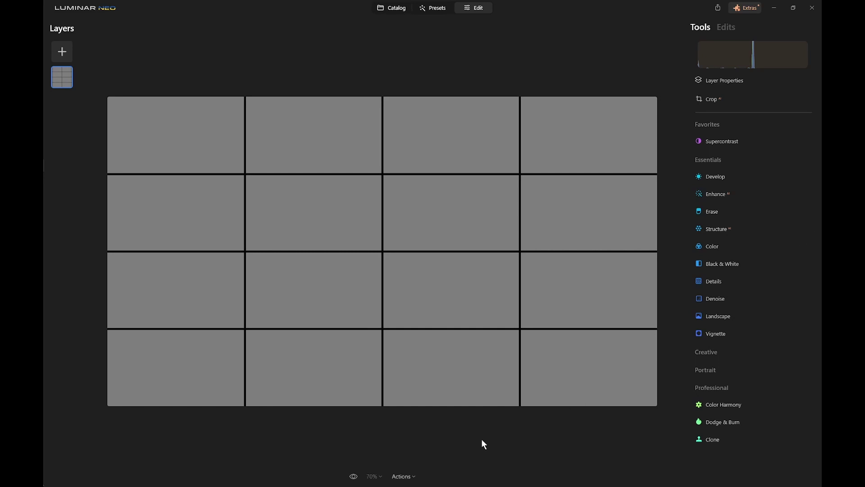
Step: Add a rounded-rectangle vignette: Amount -100, Feather -70, Size 33, Roundness -47
{"action": "left_click", "coordinate": [706, 334]}
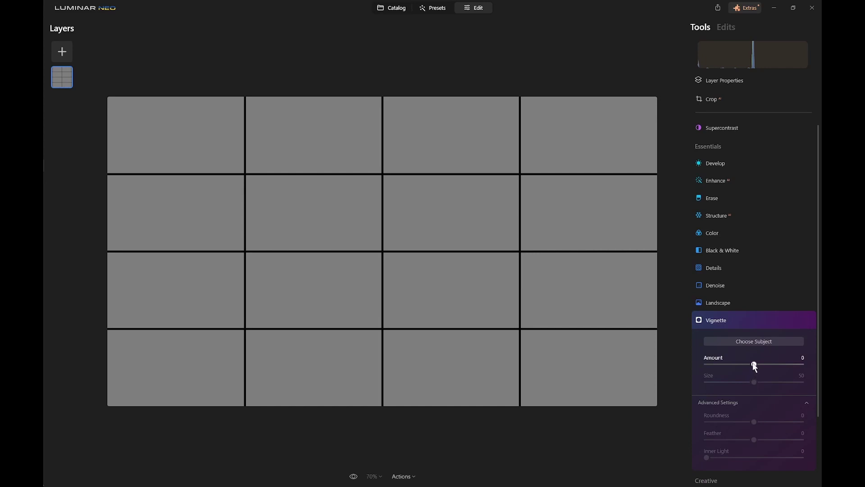
{"action": "left_click_drag", "start_coordinate": [753, 364], "coordinate": [686, 361]}
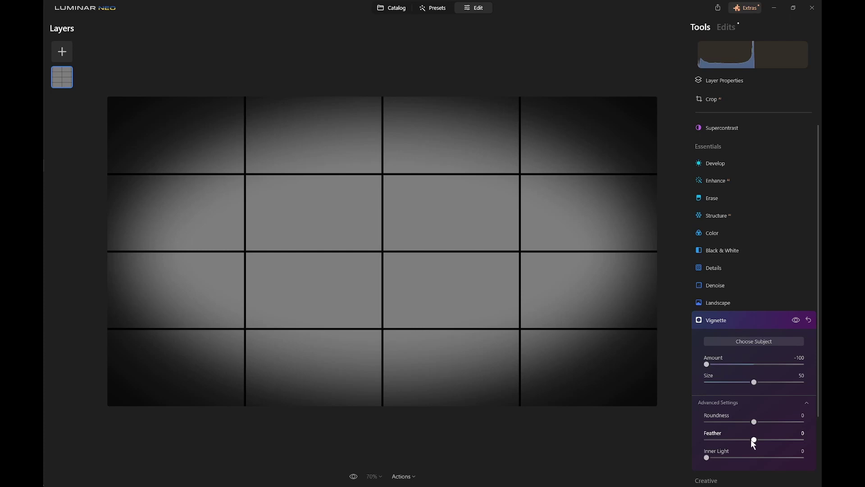
{"action": "left_click_drag", "start_coordinate": [753, 440], "coordinate": [721, 441]}
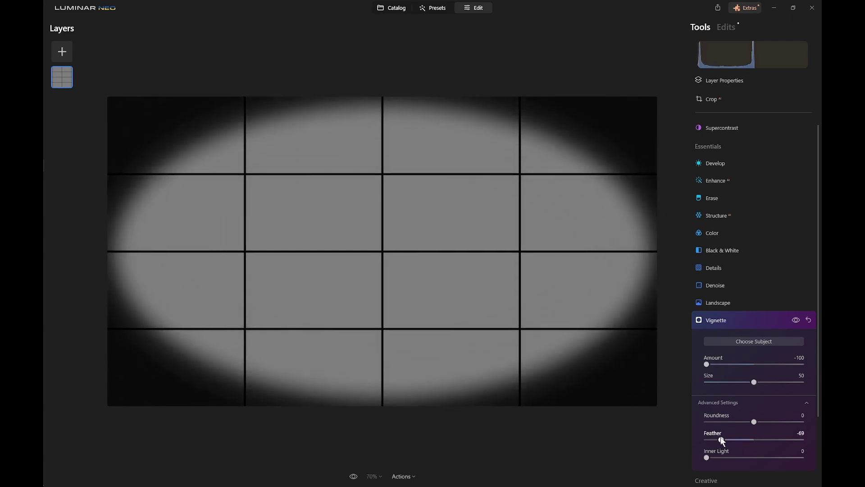
{"action": "left_click_drag", "start_coordinate": [754, 382], "coordinate": [737, 383]}
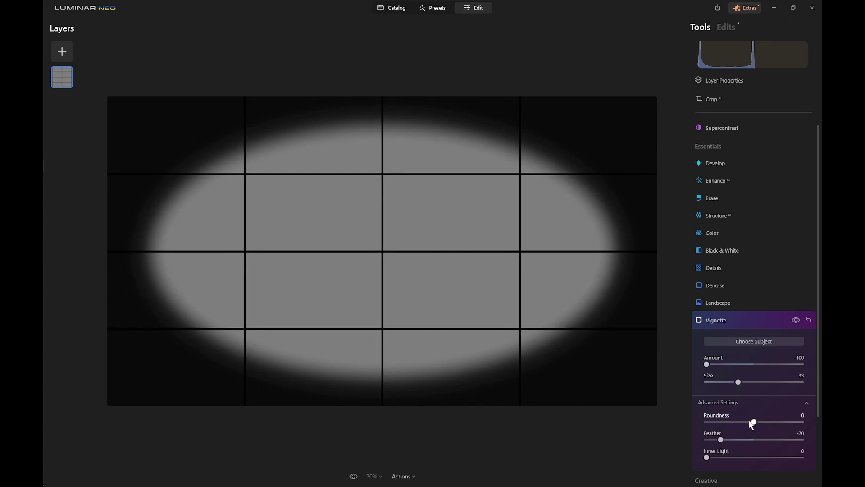
{"action": "left_click_drag", "start_coordinate": [750, 421], "coordinate": [731, 422]}
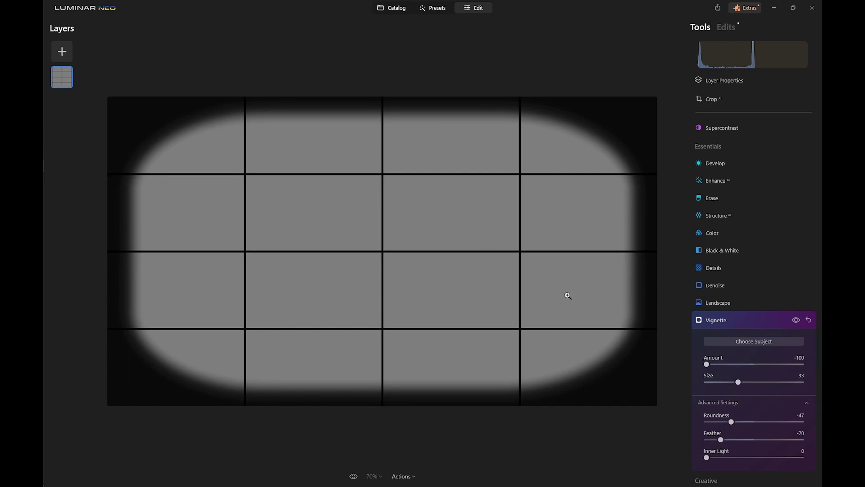
Step: Add a second vignette with Amount -85, Size 8, Feather 47 and Roundness -23
{"action": "left_click", "coordinate": [713, 318]}
{"action": "left_click", "coordinate": [711, 334]}
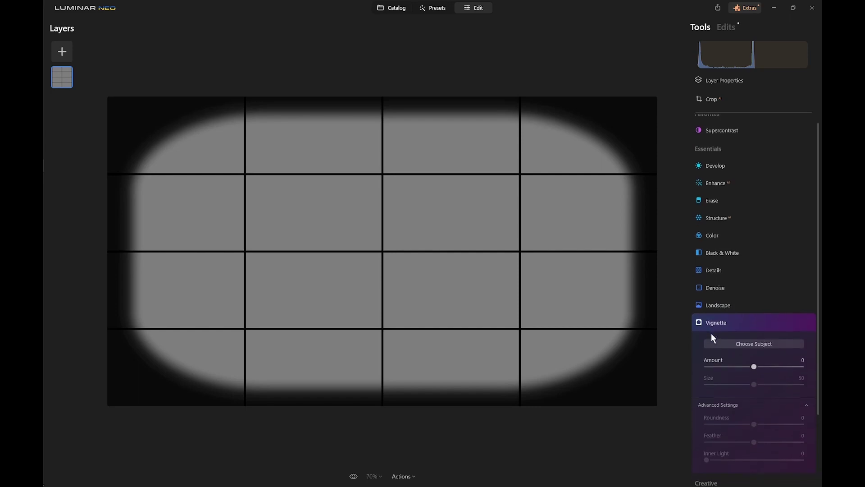
{"action": "left_click_drag", "start_coordinate": [753, 364], "coordinate": [716, 364]}
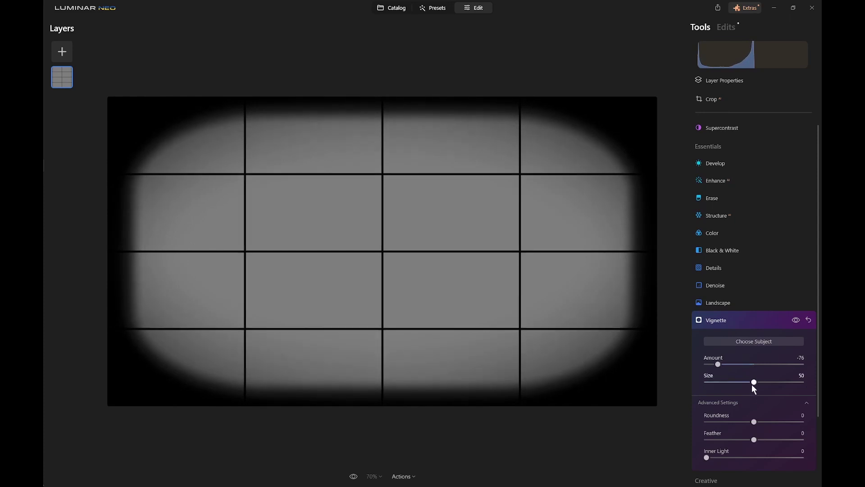
{"action": "left_click_drag", "start_coordinate": [753, 383], "coordinate": [715, 383]}
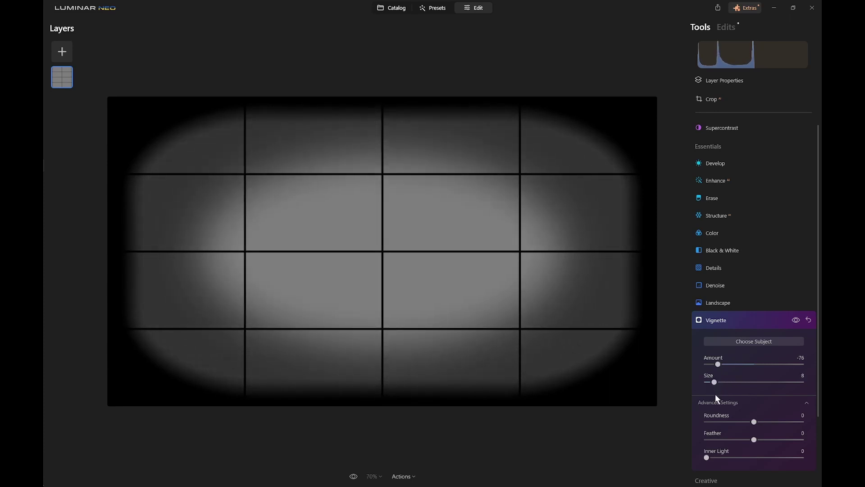
{"action": "left_click_drag", "start_coordinate": [754, 439], "coordinate": [777, 440]}
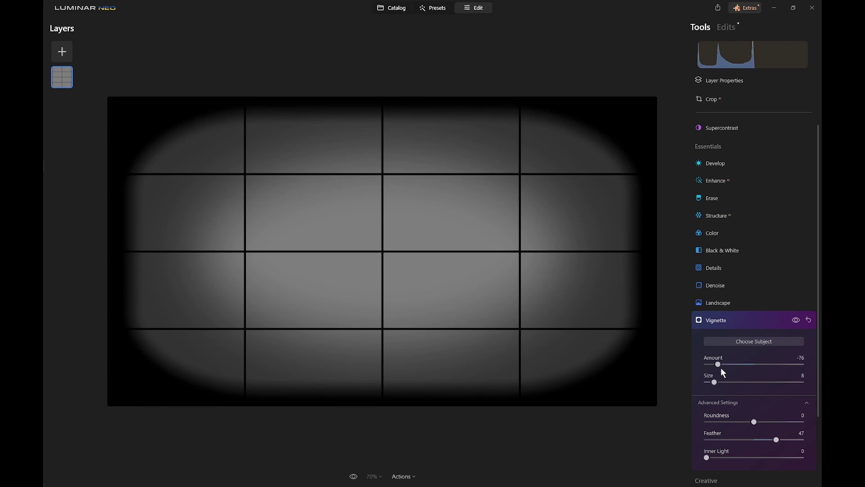
{"action": "left_click_drag", "start_coordinate": [718, 365], "coordinate": [714, 363]}
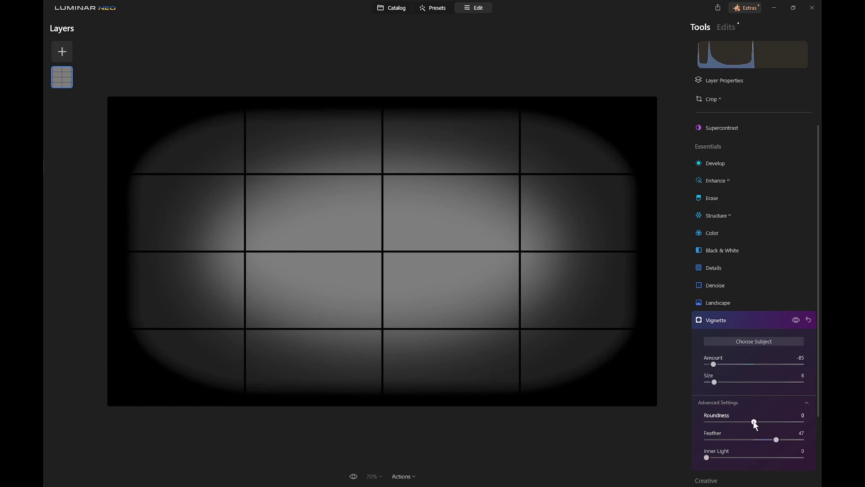
{"action": "left_click_drag", "start_coordinate": [753, 422], "coordinate": [743, 423]}
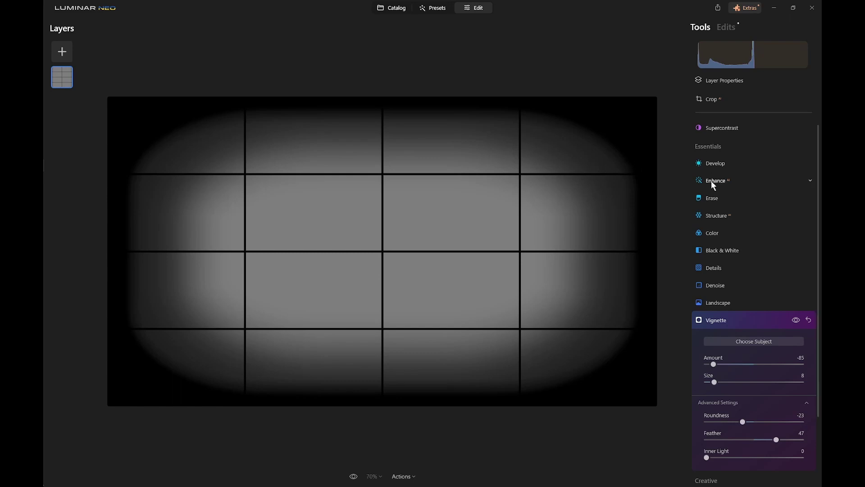
Step: Start a fresh vignette with Amount set to 1
{"action": "left_click", "coordinate": [717, 320]}
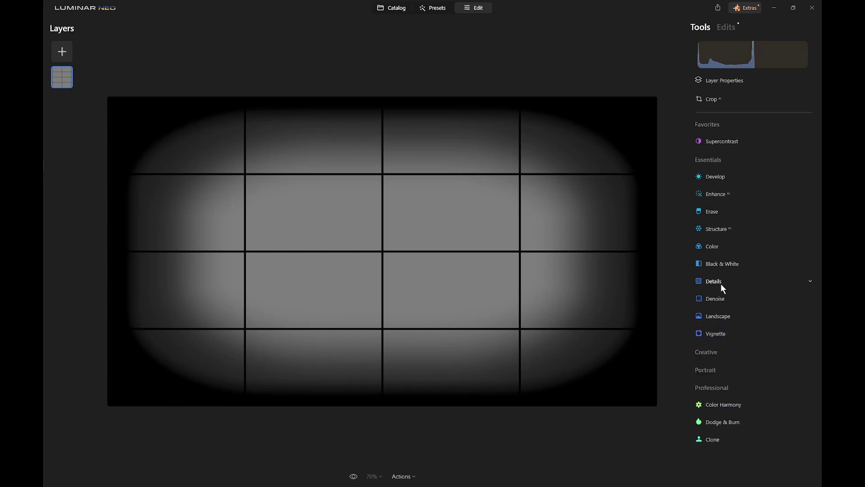
{"action": "left_click", "coordinate": [707, 334]}
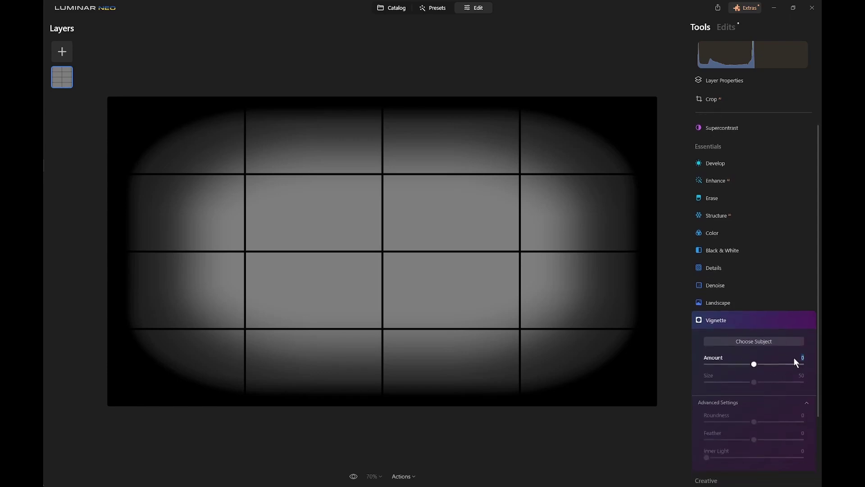
{"action": "type", "text": "1"}
{"action": "key", "text": "Return"}
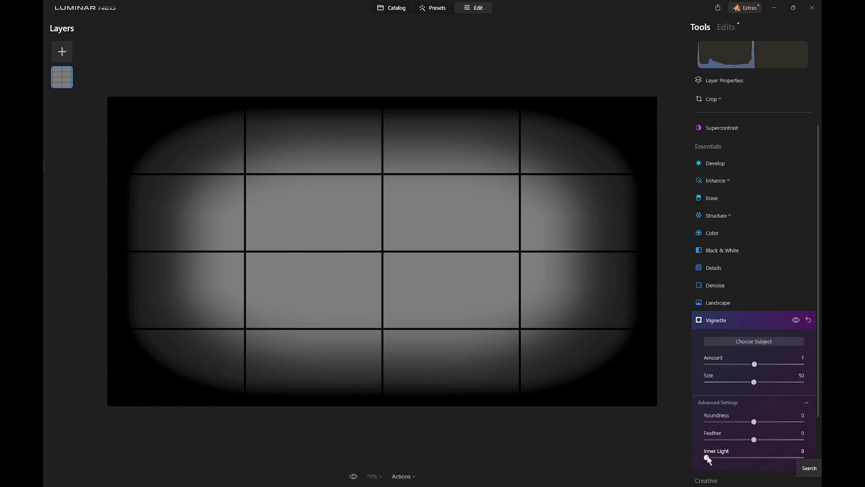
Step: Set Inner Light 49, Size 1 and Feather -51, then begin choosing its centre
{"action": "left_click_drag", "start_coordinate": [708, 457], "coordinate": [754, 458]}
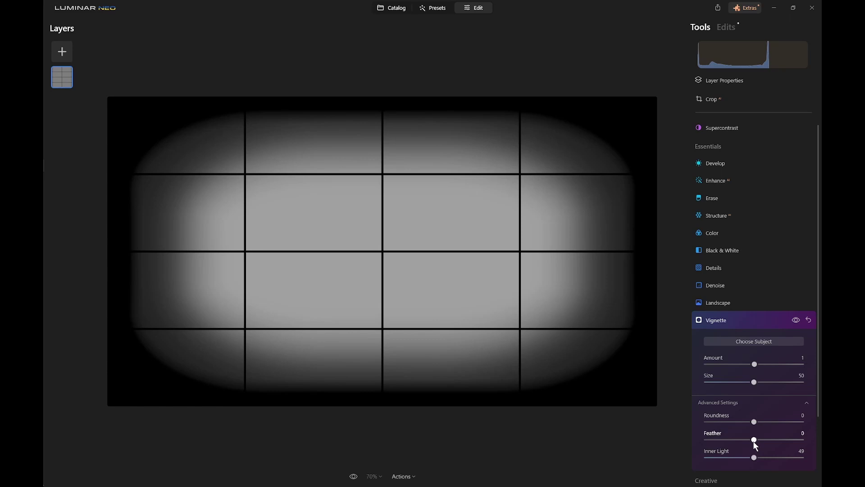
{"action": "left_click_drag", "start_coordinate": [754, 440], "coordinate": [774, 440]}
{"action": "left_click_drag", "start_coordinate": [755, 382], "coordinate": [707, 383]}
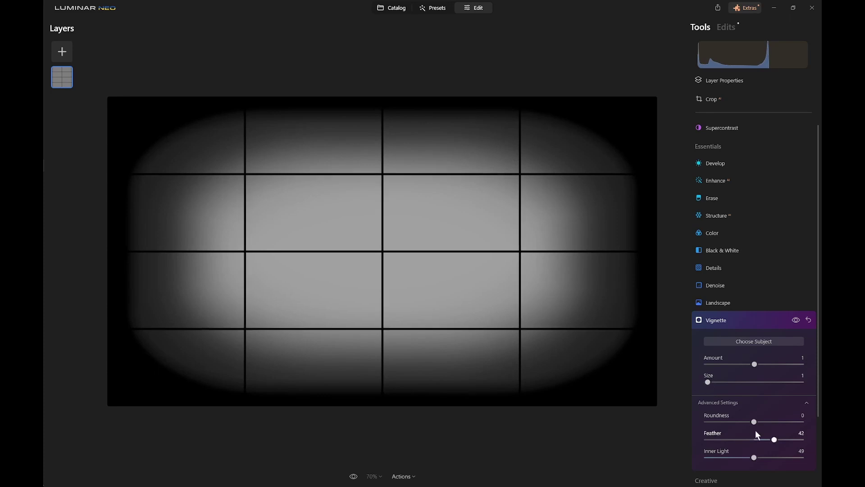
{"action": "left_click_drag", "start_coordinate": [774, 440], "coordinate": [653, 436]}
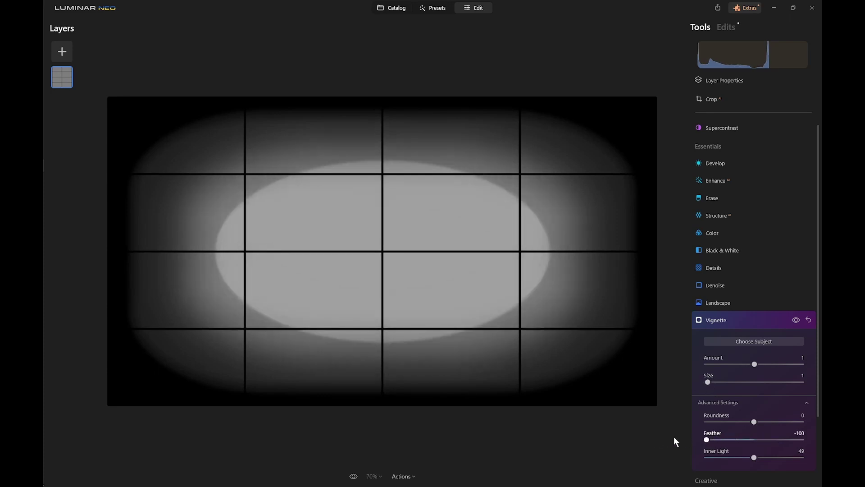
{"action": "left_click_drag", "start_coordinate": [706, 438], "coordinate": [727, 436]}
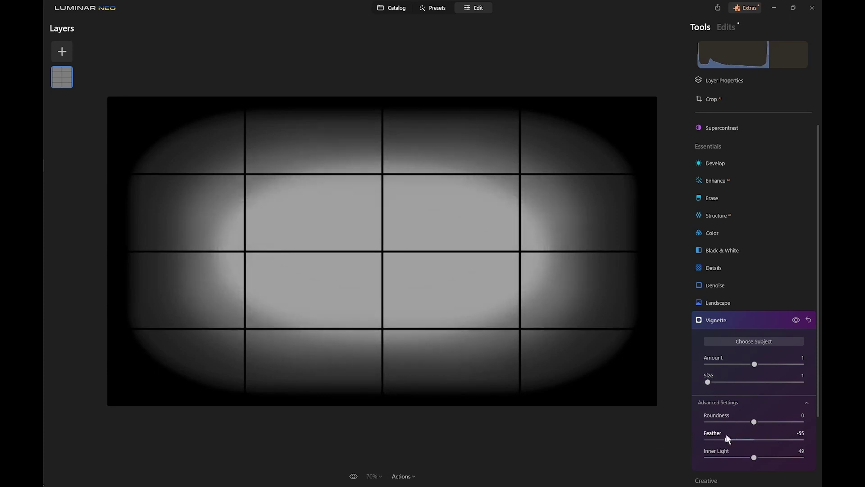
{"action": "left_click", "coordinate": [746, 342]}
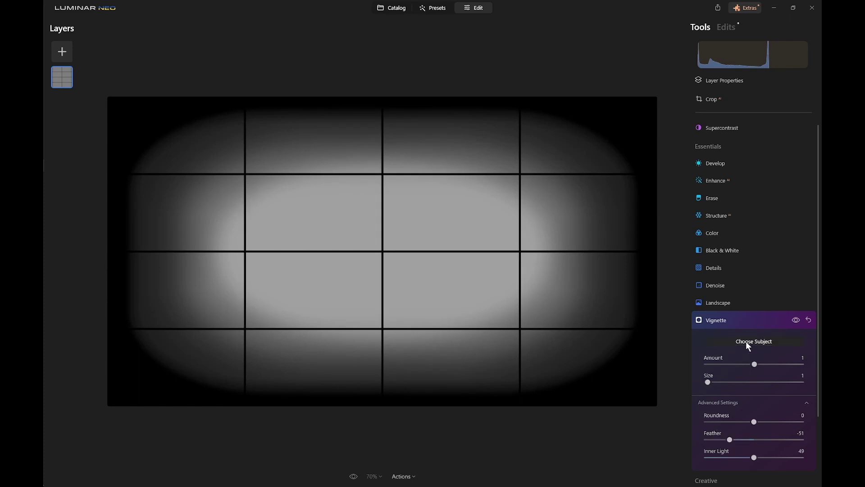
Step: Start another new vignette with Amount set to 1
{"action": "left_click", "coordinate": [717, 320]}
{"action": "left_click", "coordinate": [710, 335]}
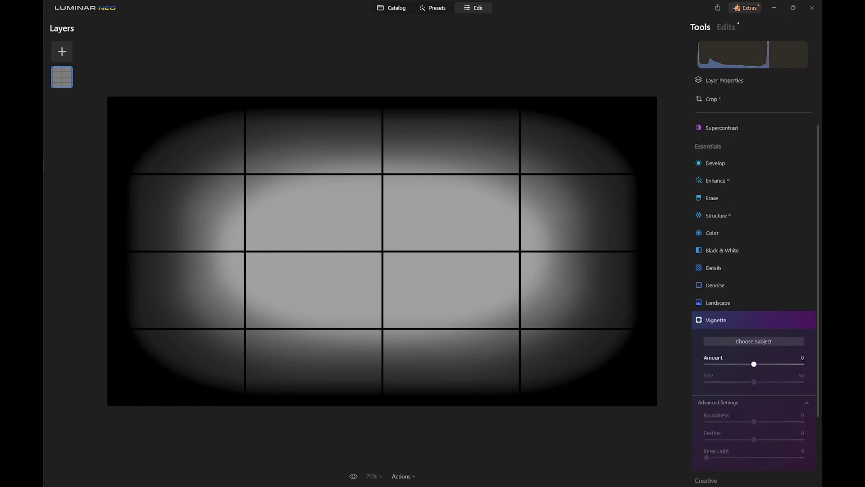
{"action": "left_click", "coordinate": [802, 357]}
{"action": "type", "text": "1"}
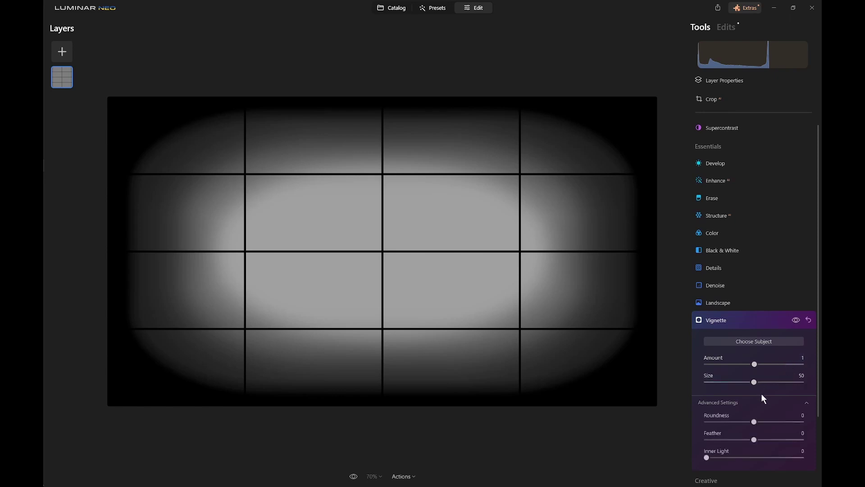
Step: Make a small hard bright oval: Inner Light 89, Size 6, Feather -76, Roundness -4
{"action": "left_click_drag", "start_coordinate": [707, 457], "coordinate": [791, 458]}
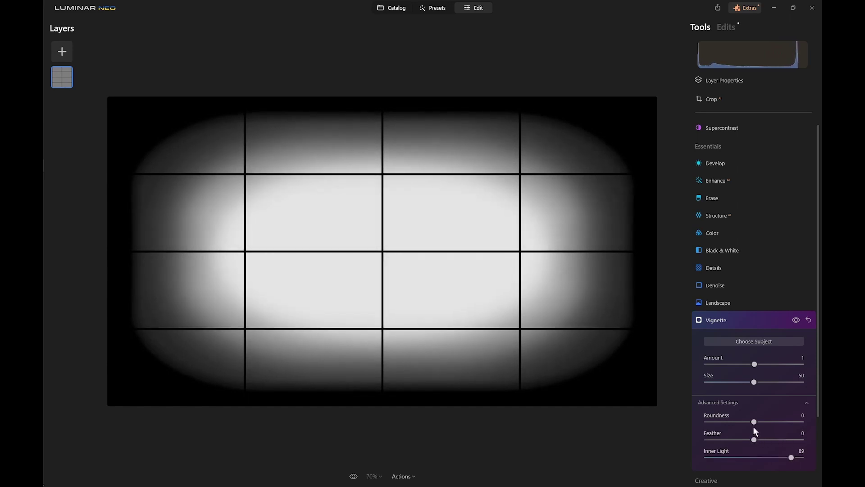
{"action": "left_click_drag", "start_coordinate": [754, 382], "coordinate": [719, 382]}
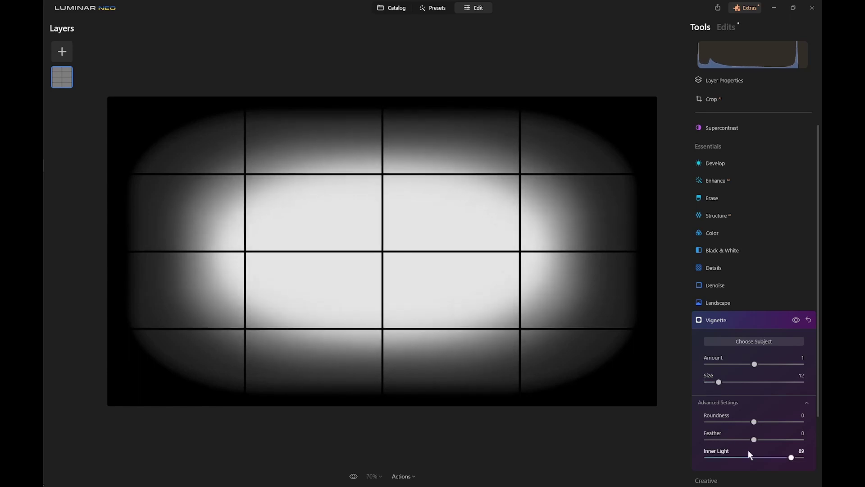
{"action": "left_click_drag", "start_coordinate": [754, 439], "coordinate": [718, 440]}
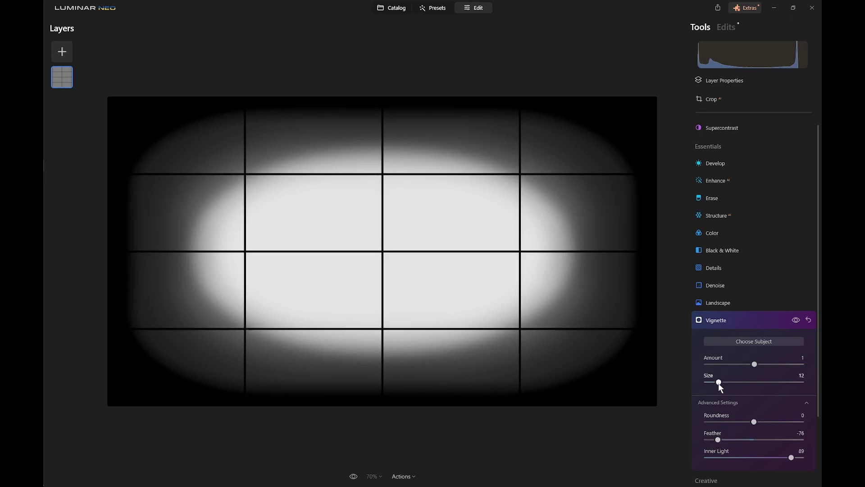
{"action": "left_click_drag", "start_coordinate": [719, 382], "coordinate": [713, 382]}
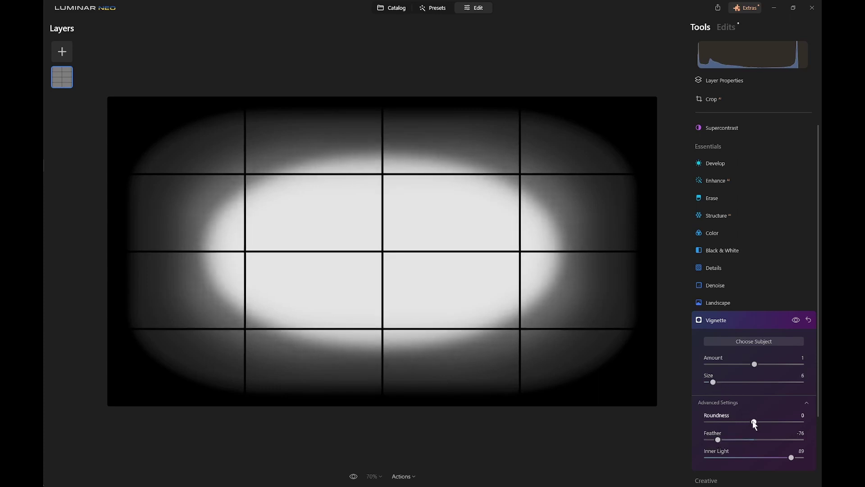
{"action": "mouse_move", "coordinate": [753, 421]}
{"action": "left_mouse_down"}
{"action": "mouse_move", "coordinate": [766, 423]}
{"action": "mouse_move", "coordinate": [750, 426]}
{"action": "left_mouse_up"}
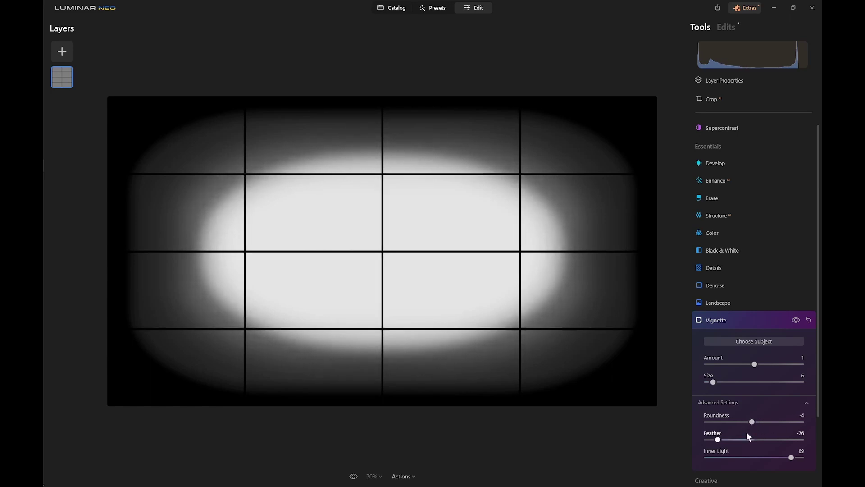
Step: Centre the bright oval slightly left of the image middle
{"action": "left_click", "coordinate": [753, 340]}
{"action": "left_click", "coordinate": [335, 251]}
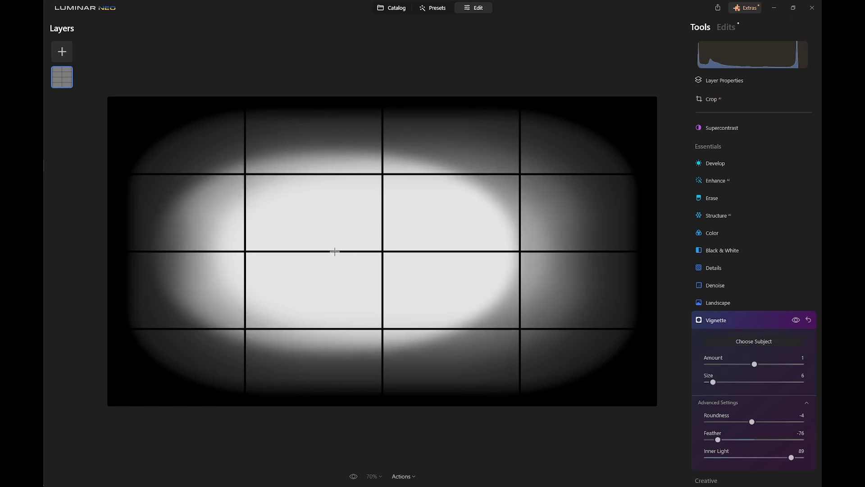
{"action": "left_click", "coordinate": [320, 251]}
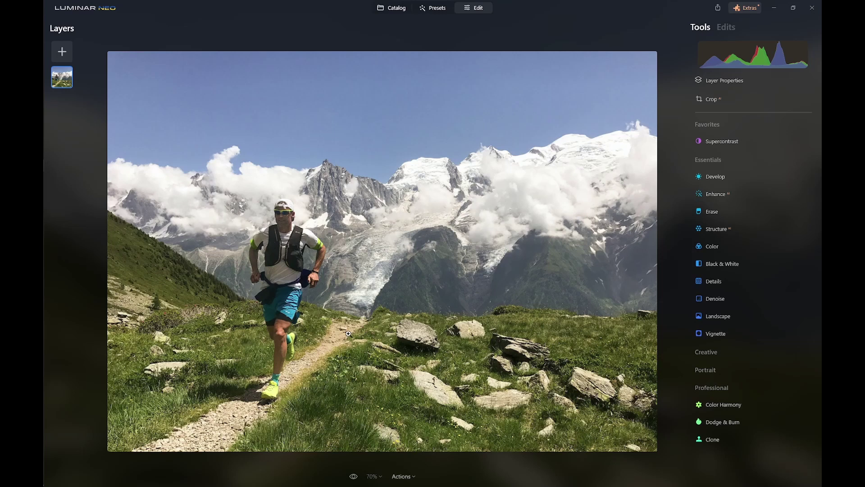
Step: Apply a vignette with Amount -95, Size 35, Roundness -20, Feather 10, centred off the middle
{"action": "left_click", "coordinate": [704, 332]}
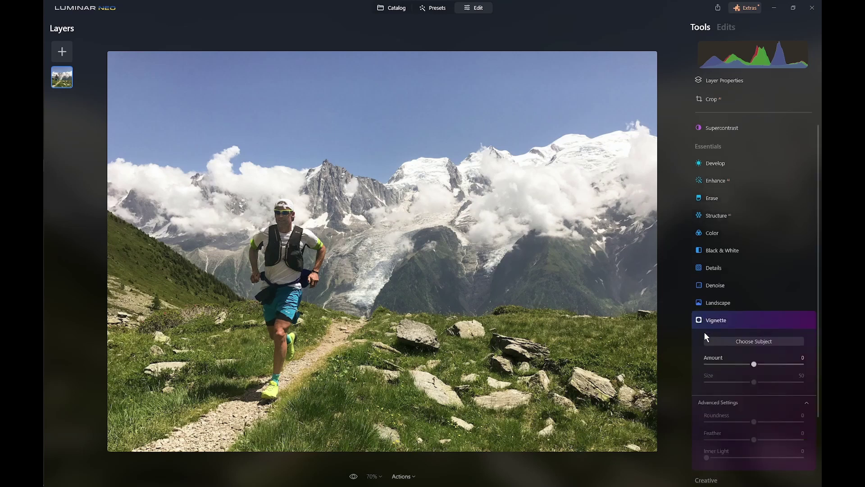
{"action": "left_click_drag", "start_coordinate": [753, 364], "coordinate": [706, 365]}
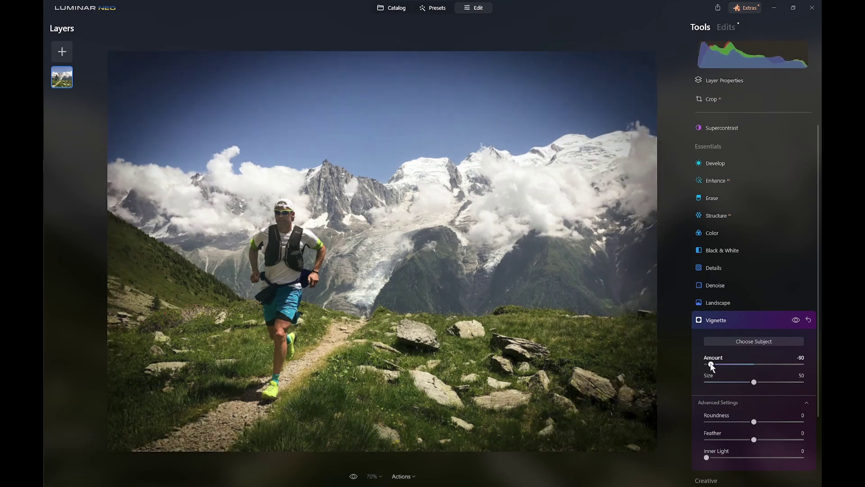
{"action": "left_click_drag", "start_coordinate": [706, 365], "coordinate": [709, 365]}
{"action": "left_click_drag", "start_coordinate": [753, 382], "coordinate": [741, 382]}
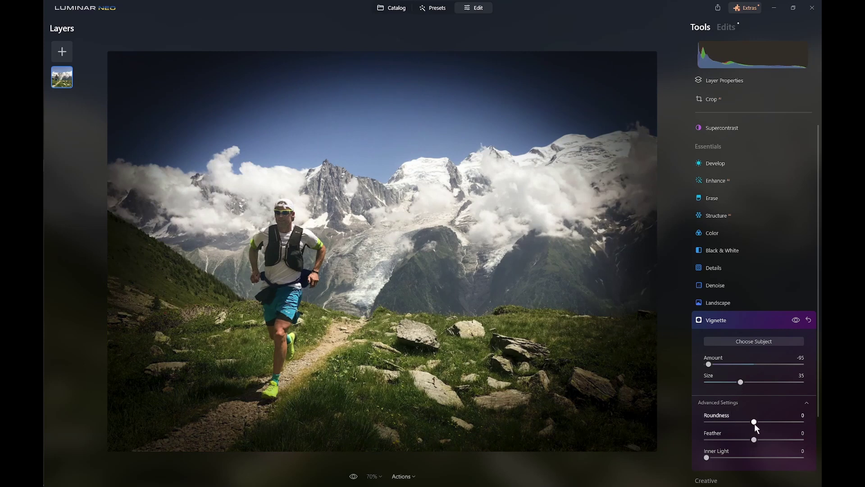
{"action": "left_click_drag", "start_coordinate": [754, 421], "coordinate": [759, 439]}
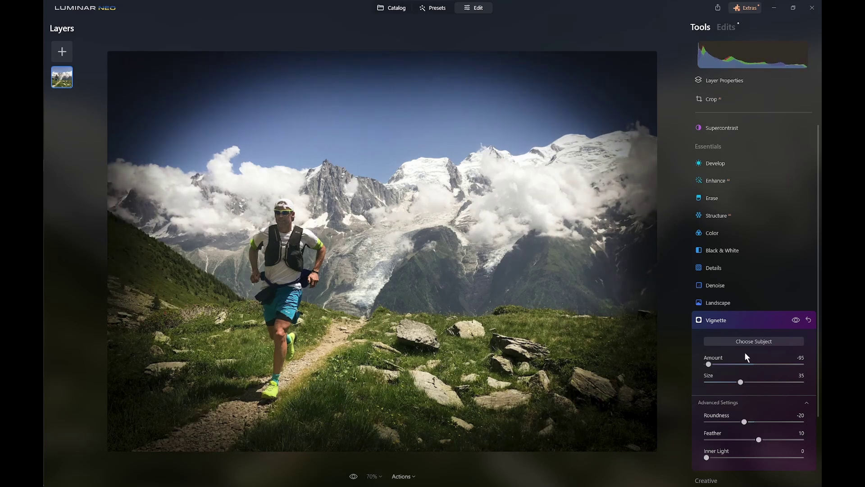
{"action": "left_click", "coordinate": [314, 280]}
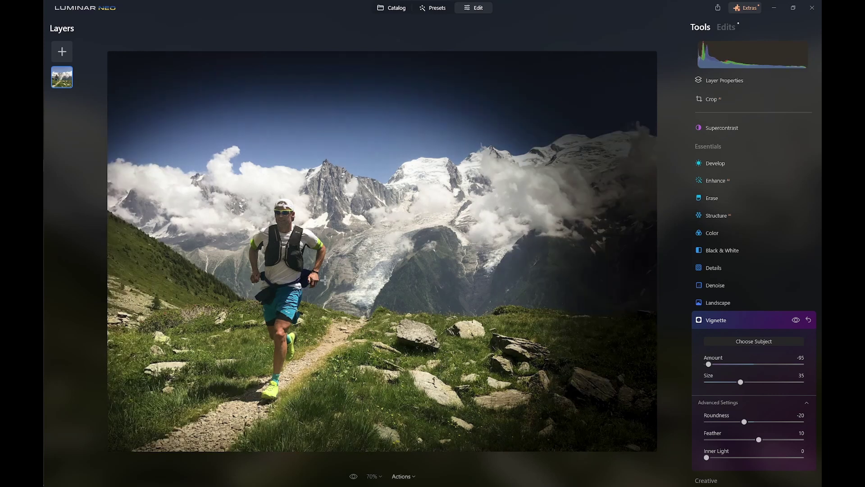
{"action": "left_click", "coordinate": [329, 280]}
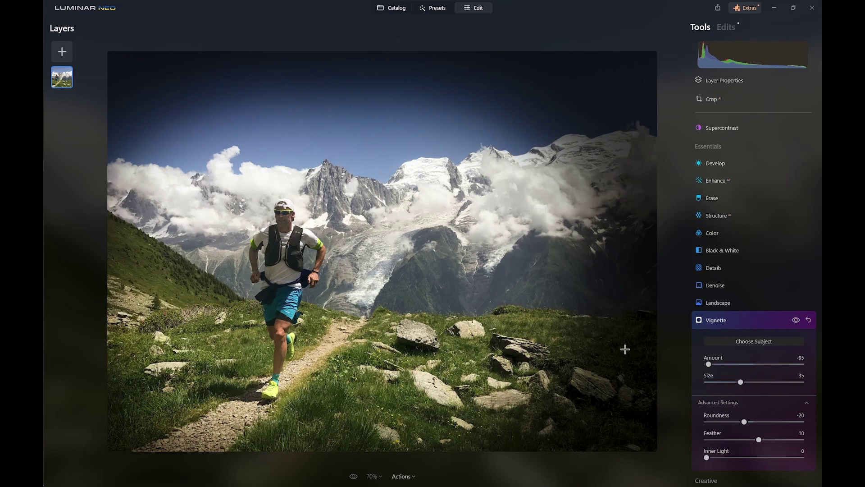
Step: Configure a second vignette: Amount 1, Inner Light 74, Size 0, Roundness 100
{"action": "left_click", "coordinate": [716, 320]}
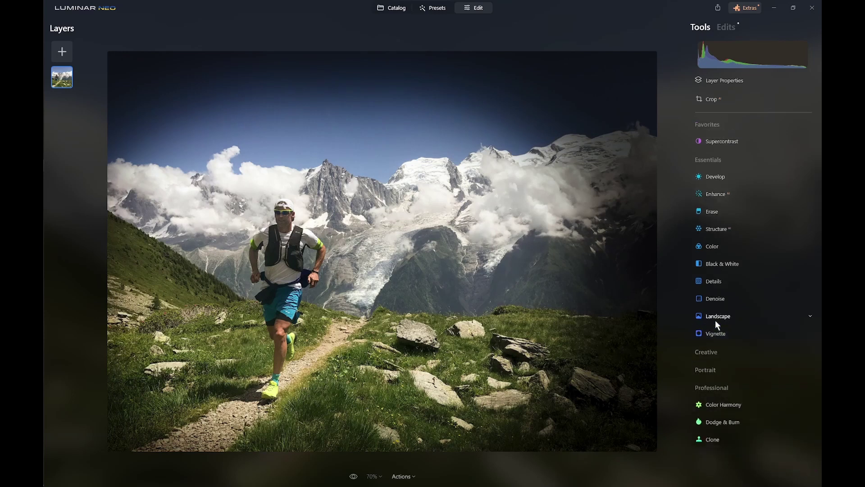
{"action": "left_click", "coordinate": [711, 332]}
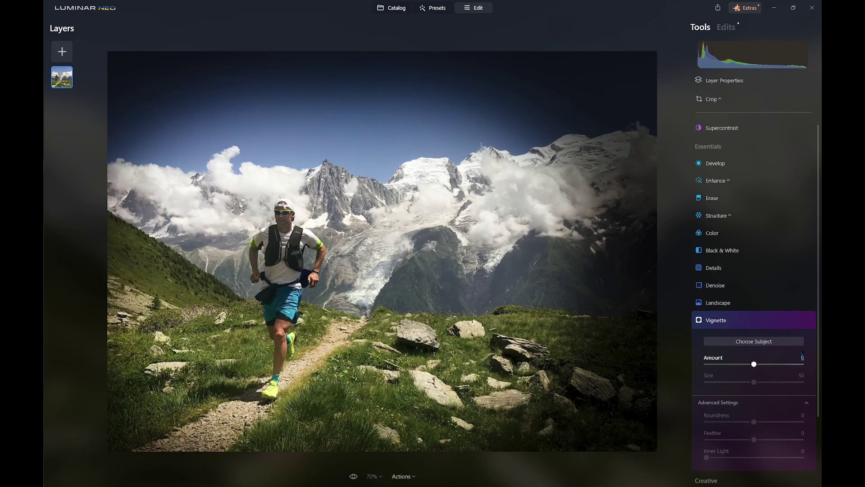
{"action": "type", "text": "1"}
{"action": "key", "text": "Return"}
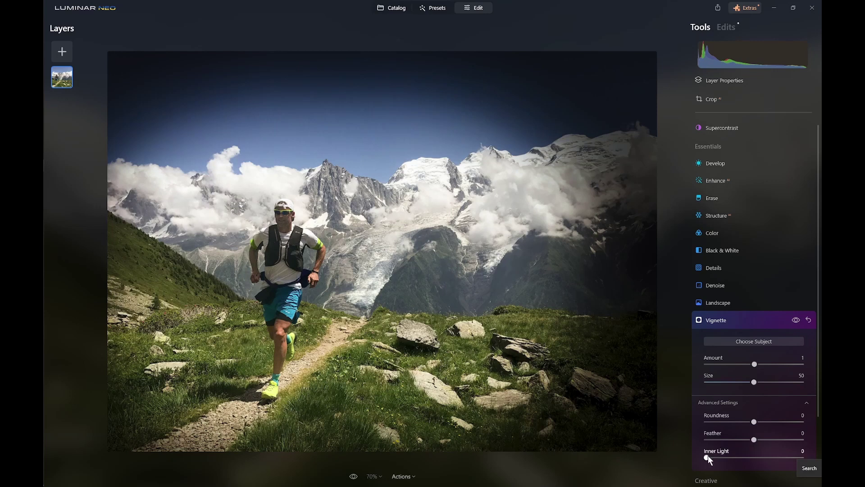
{"action": "left_click_drag", "start_coordinate": [707, 457], "coordinate": [666, 439]}
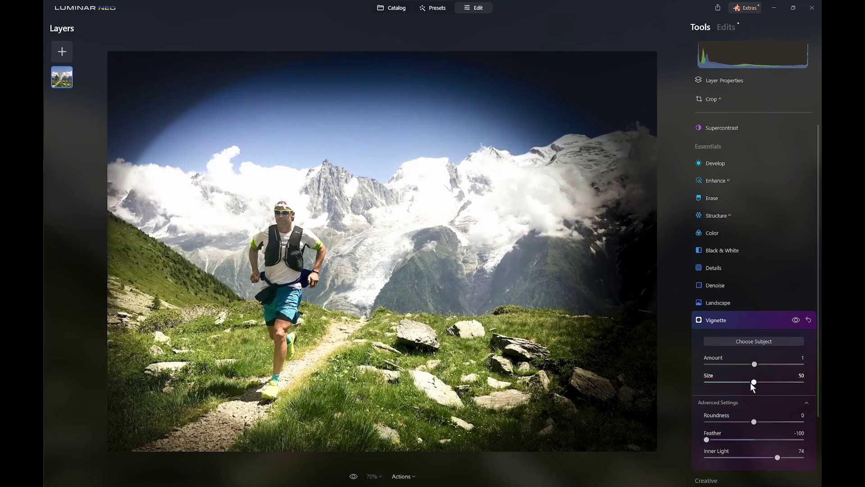
{"action": "left_click_drag", "start_coordinate": [753, 382], "coordinate": [693, 385]}
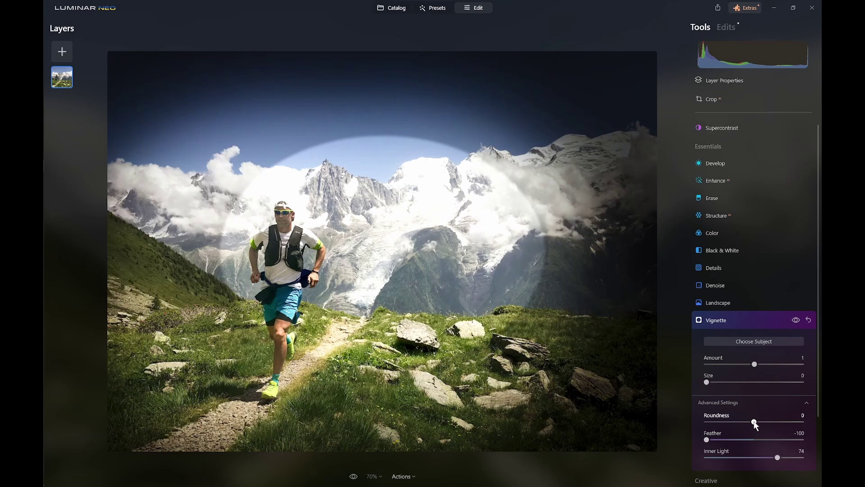
{"action": "left_click_drag", "start_coordinate": [754, 421], "coordinate": [804, 422]}
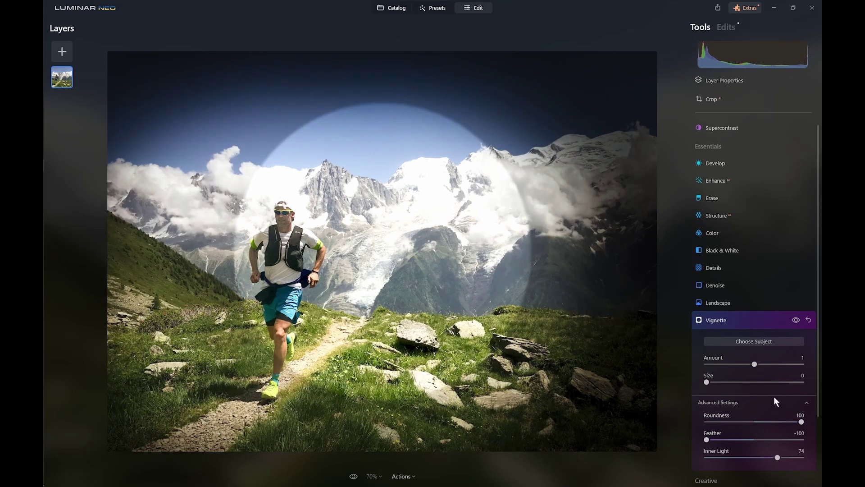
Step: Centre the second vignette's inner light on the runner and soften its Feather to -35
{"action": "left_click", "coordinate": [755, 341]}
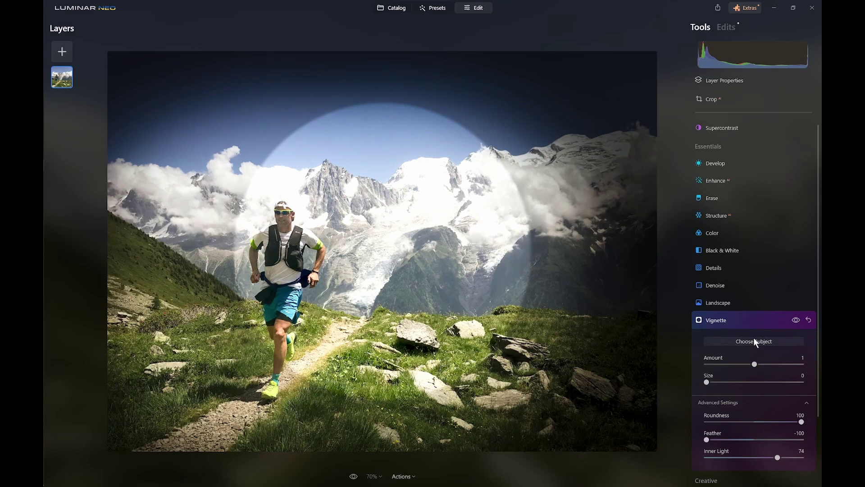
{"action": "left_click", "coordinate": [276, 283]}
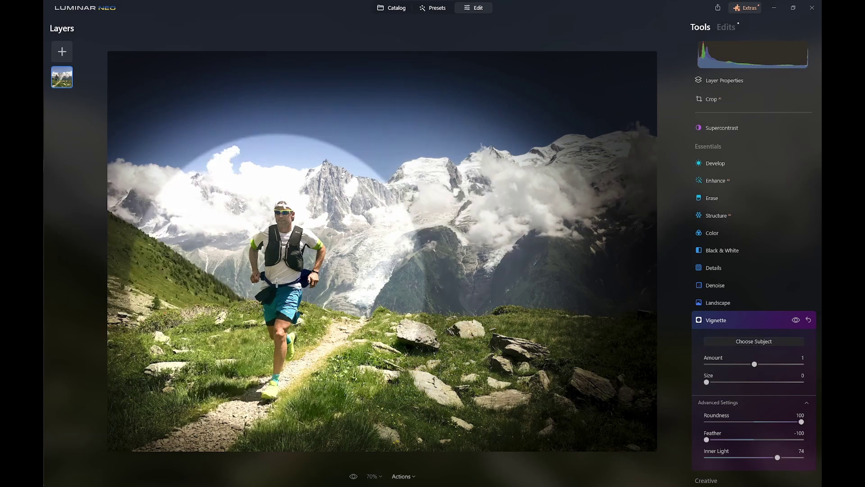
{"action": "left_click", "coordinate": [277, 288]}
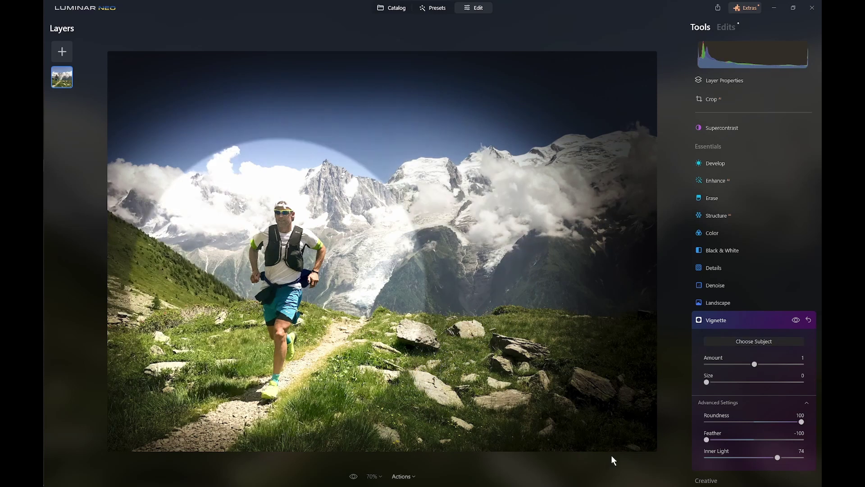
{"action": "left_click_drag", "start_coordinate": [707, 440], "coordinate": [738, 440]}
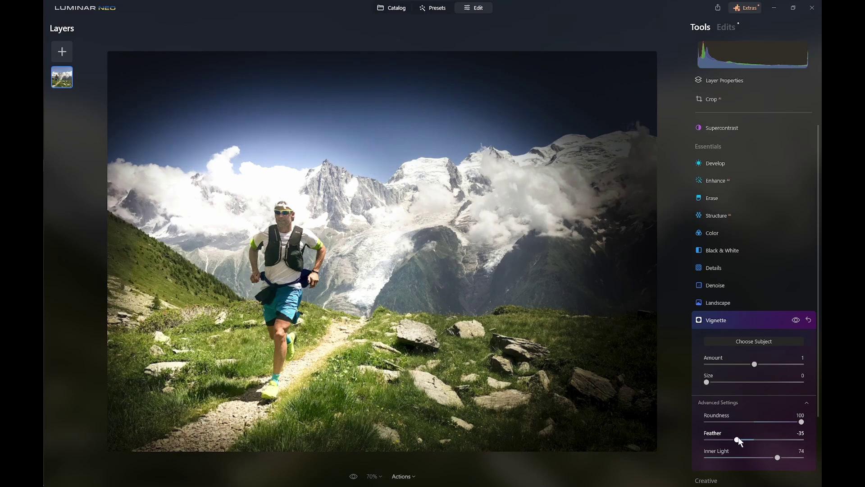